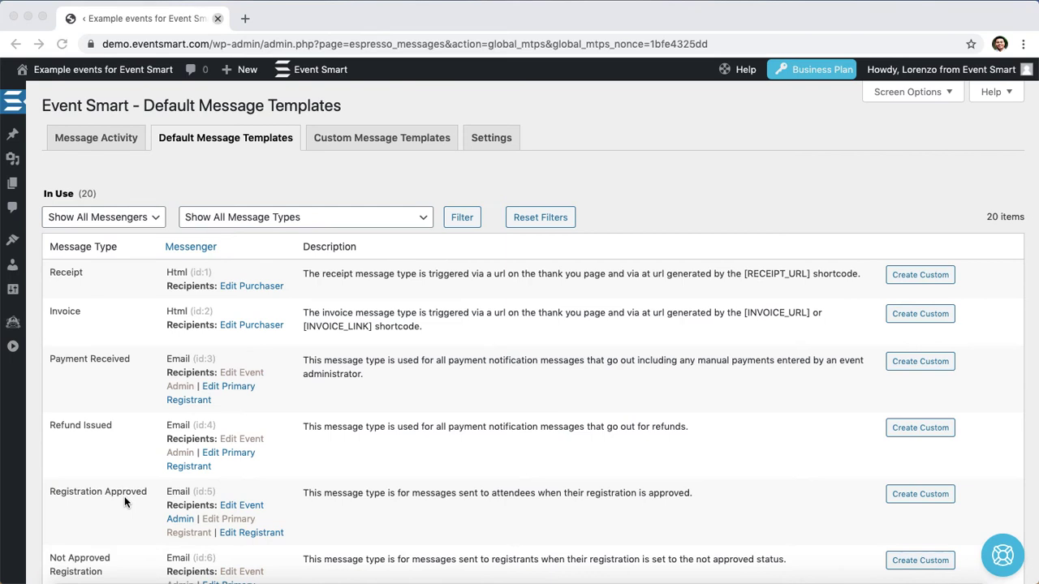
# Step: Create a custom template from the Registration Approved email message type and switch its recipient to Registrant
pyautogui.click(825, 499)
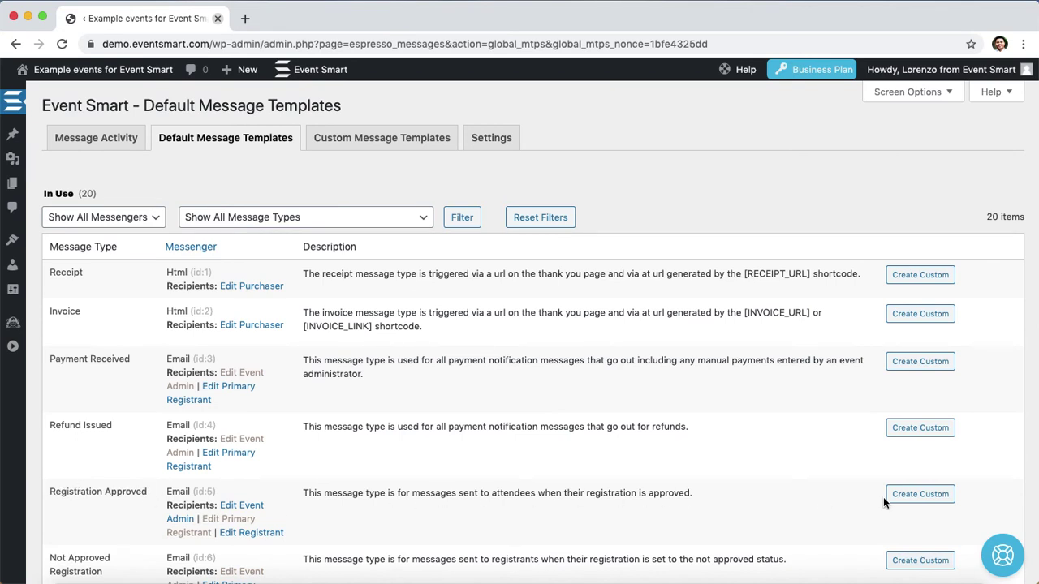
pyautogui.click(920, 498)
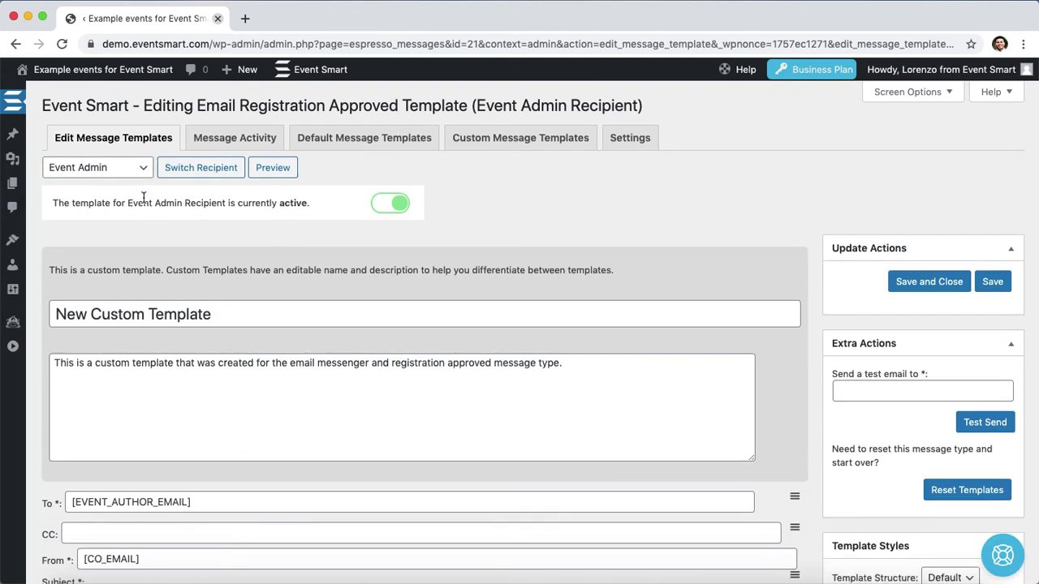
pyautogui.click(141, 169)
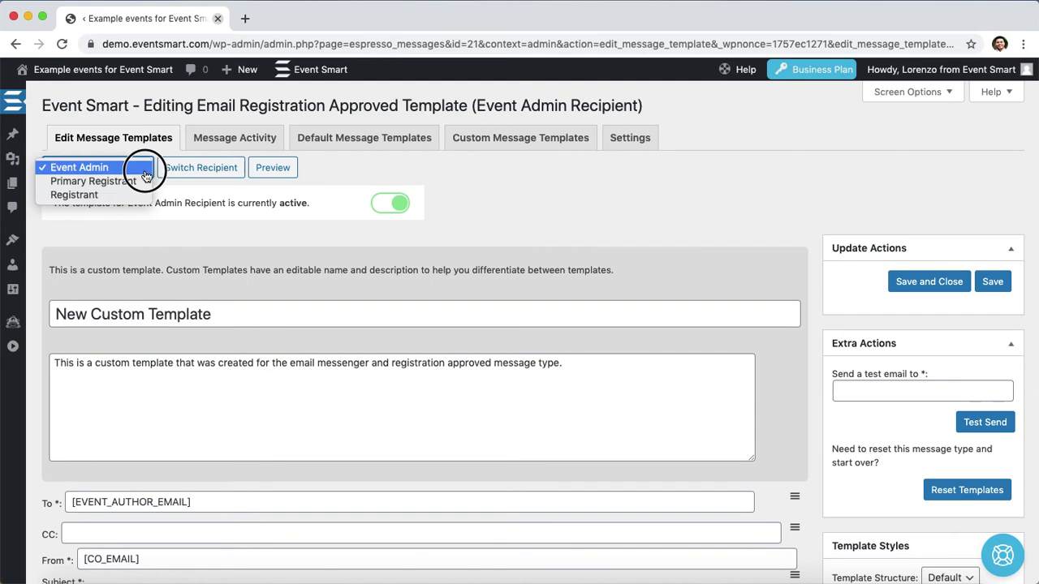
pyautogui.click(96, 196)
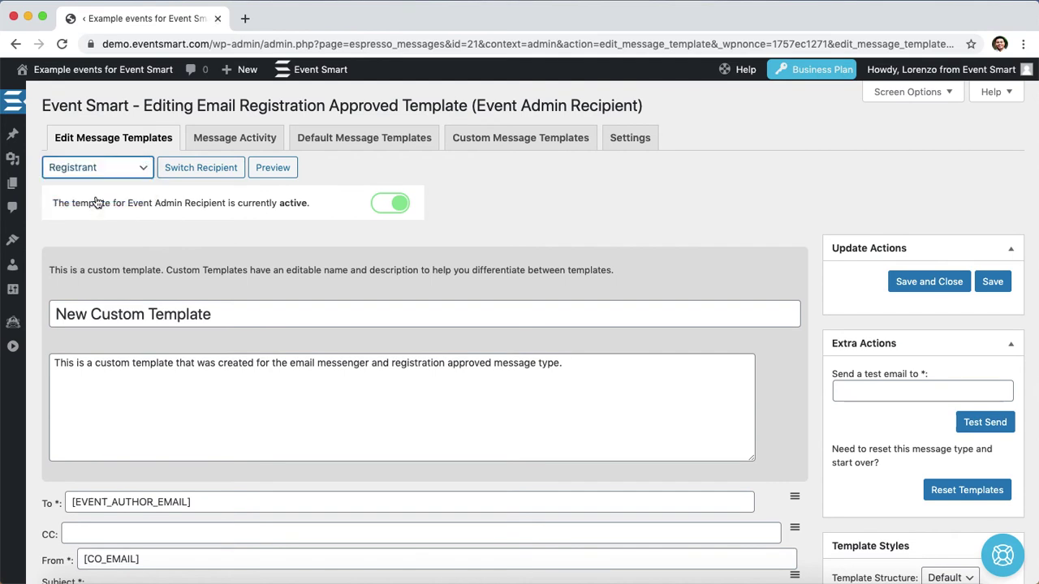
pyautogui.click(195, 170)
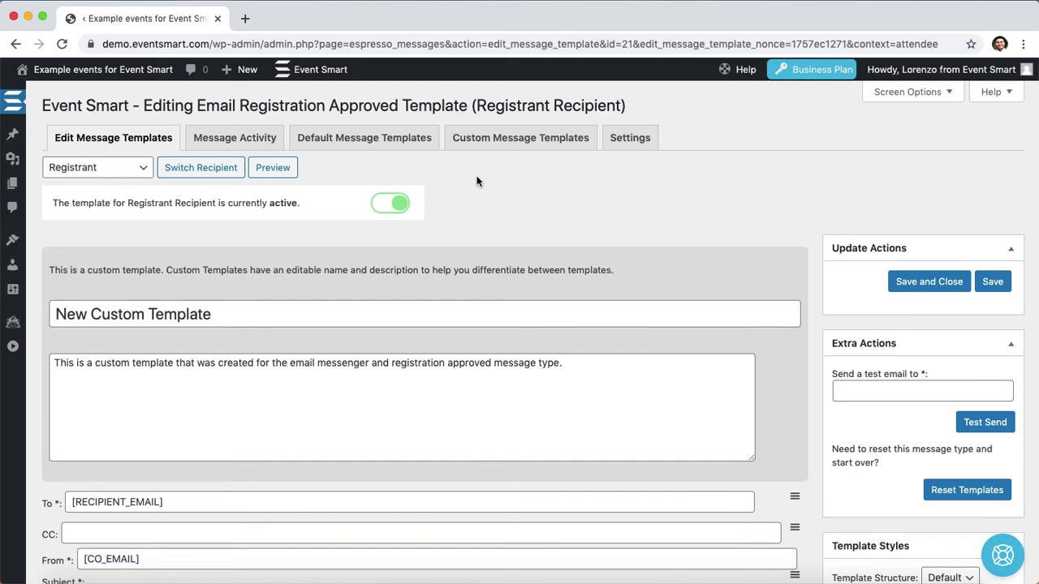
# Step: Rename the custom template to "Virtual events"
pyautogui.moveTo(241, 311); pyautogui.dragTo(52, 311)
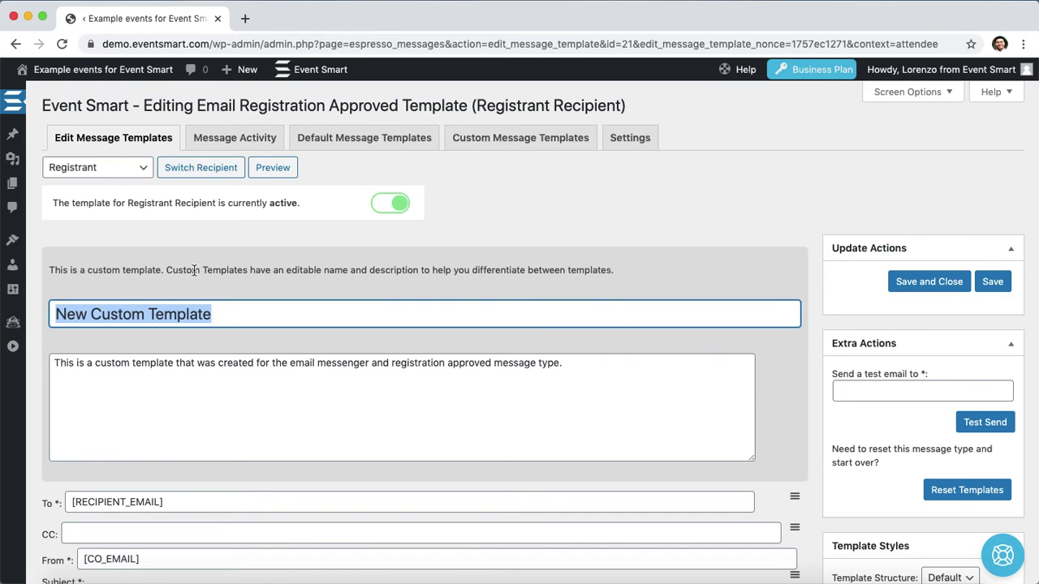
pyautogui.write('Virtual events')
pyautogui.click(685, 272)
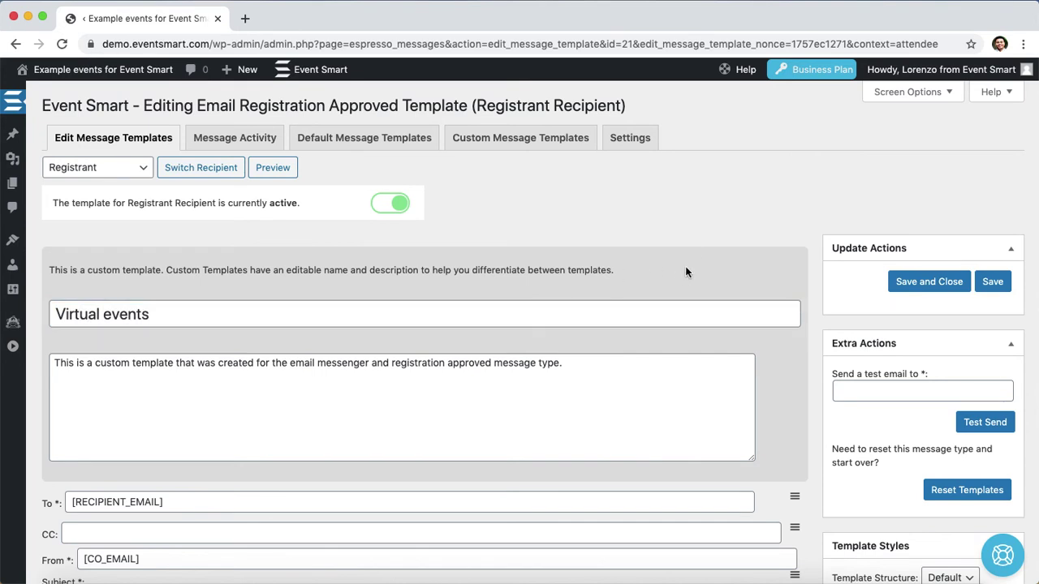
# Step: Delete "([VENUE_CITY], [VENUE_STATE])" after the venue title in the callout of the [EVENT_LIST] content
pyautogui.scroll(-6, 754, 254)
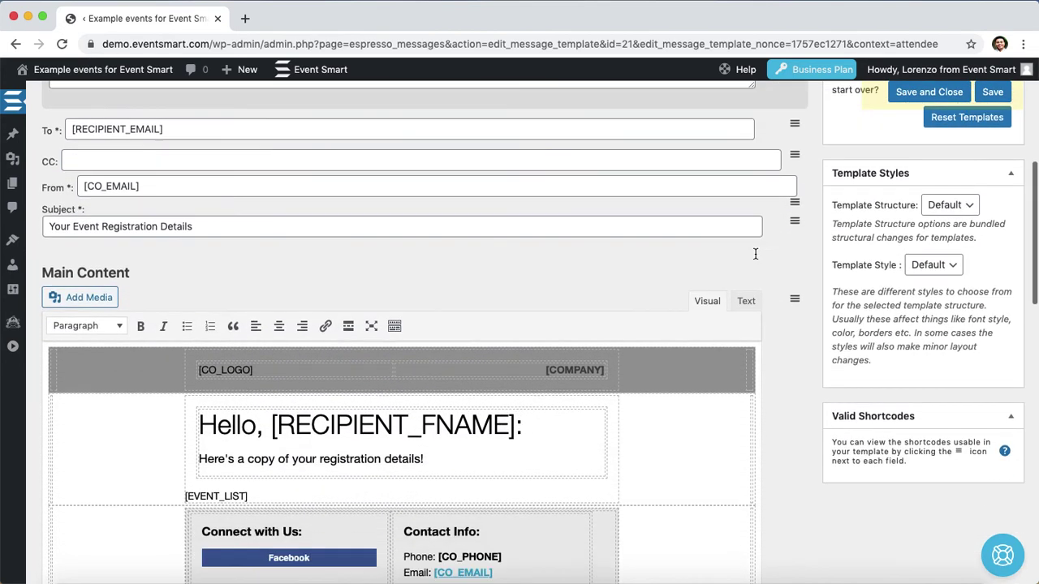
pyautogui.scroll(-5, 769, 279)
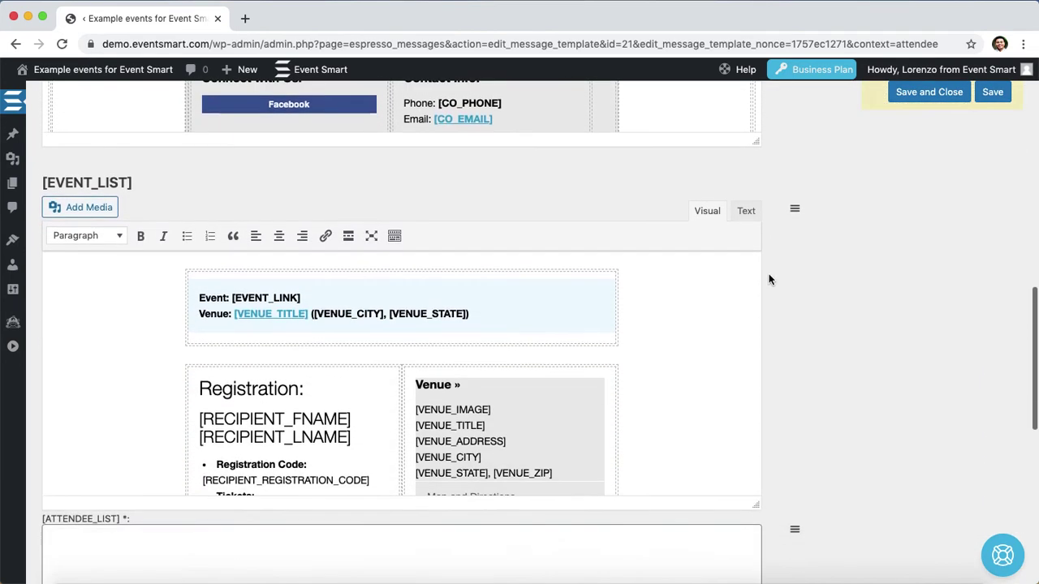
pyautogui.scroll(-1, 612, 354)
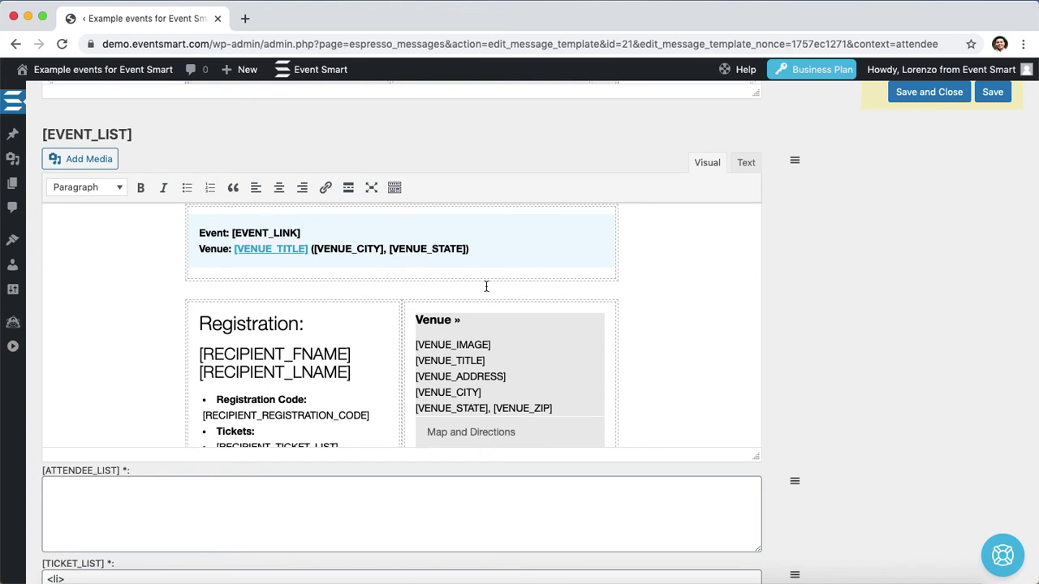
pyautogui.click(476, 249)
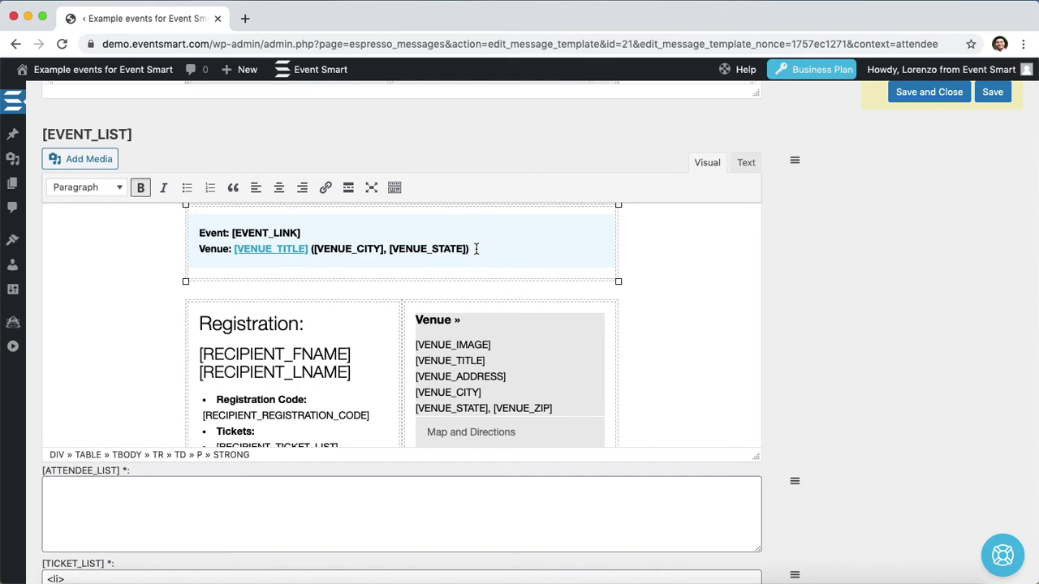
pyautogui.click(476, 249)
pyautogui.press('BackSpace')
pyautogui.press('BackSpace')
pyautogui.press('BackSpace')
pyautogui.press('BackSpace')
pyautogui.press('BackSpace')
pyautogui.press('BackSpace')
pyautogui.press('BackSpace')
pyautogui.press('BackSpace')
pyautogui.press('BackSpace')
pyautogui.press('BackSpace')
pyautogui.press('BackSpace')
pyautogui.press('BackSpace')
pyautogui.press('BackSpace')
pyautogui.press('BackSpace')
pyautogui.press('BackSpace')
pyautogui.press('BackSpace')
pyautogui.press('BackSpace')
pyautogui.press('BackSpace')
pyautogui.press('BackSpace')
pyautogui.press('BackSpace')
pyautogui.press('BackSpace')
pyautogui.press('BackSpace')
pyautogui.press('BackSpace')
pyautogui.press('BackSpace')
pyautogui.press('BackSpace')
pyautogui.press('BackSpace')
pyautogui.press('BackSpace')
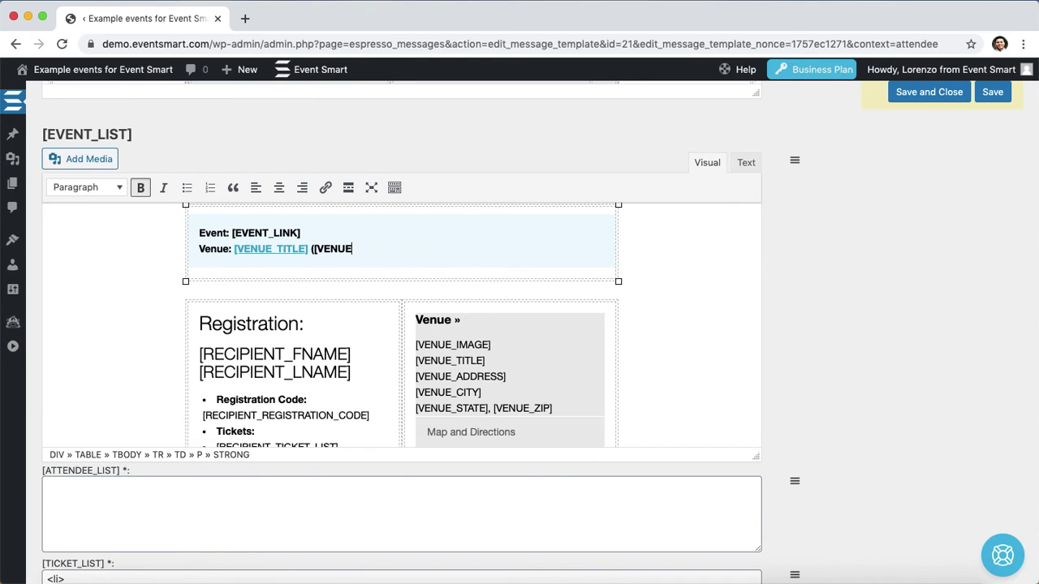
pyautogui.press('BackSpace')
pyautogui.press('BackSpace')
pyautogui.press('BackSpace')
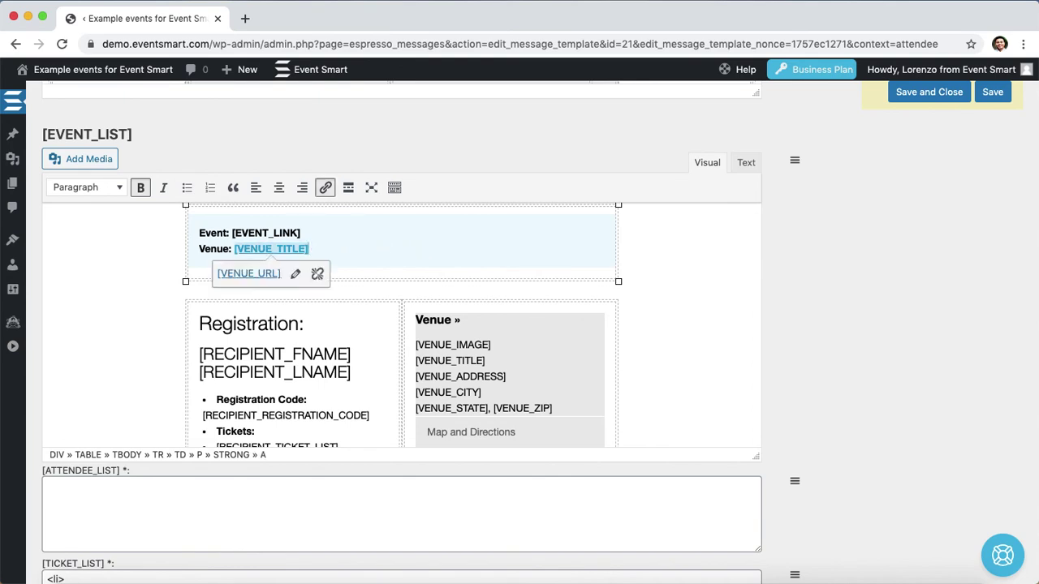
# Step: Change the link target of [VENUE_TITLE] in the event callout to [VIRTUAL_URL]
pyautogui.click(296, 274)
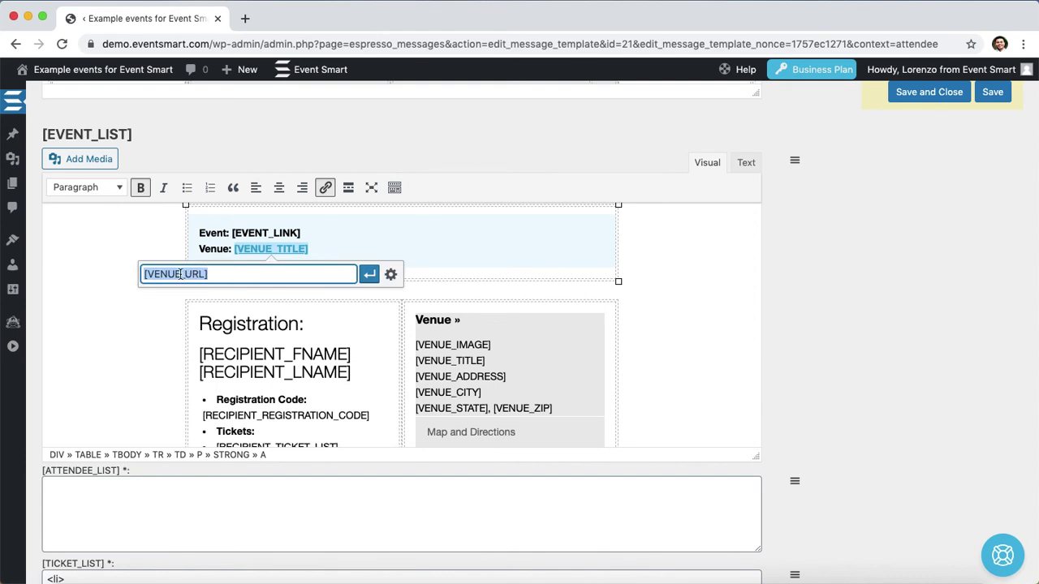
pyautogui.click(181, 273)
pyautogui.press('BackSpace')
pyautogui.press('BackSpace')
pyautogui.press('BackSpace')
pyautogui.press('BackSpace')
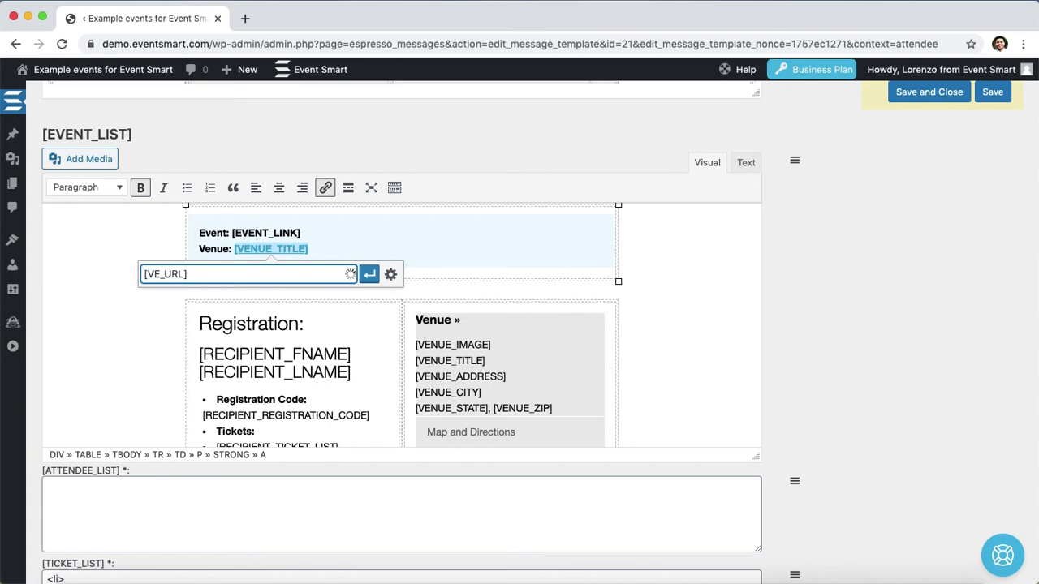
pyautogui.write('IRTUAL')
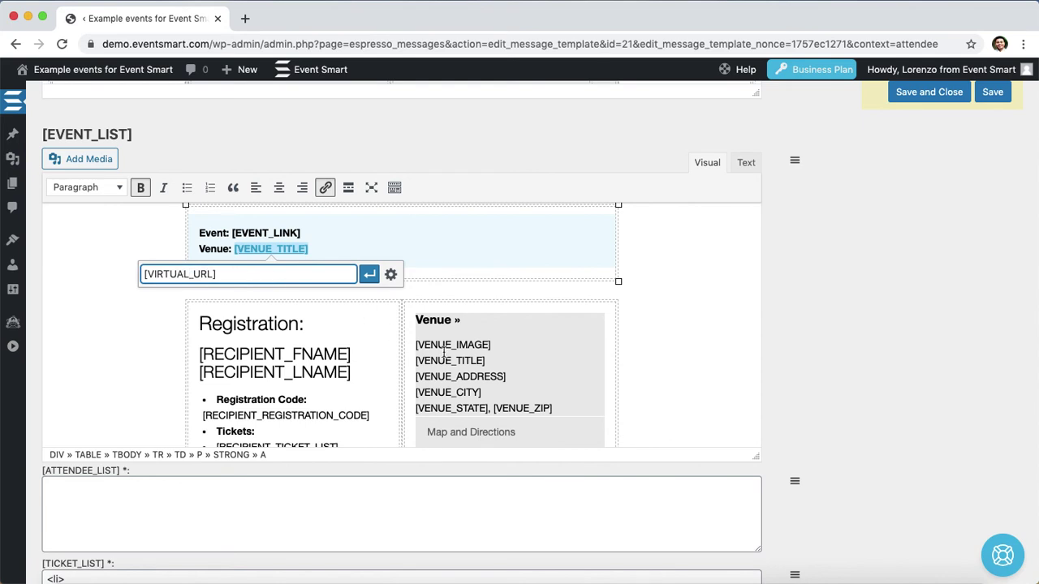
pyautogui.click(369, 274)
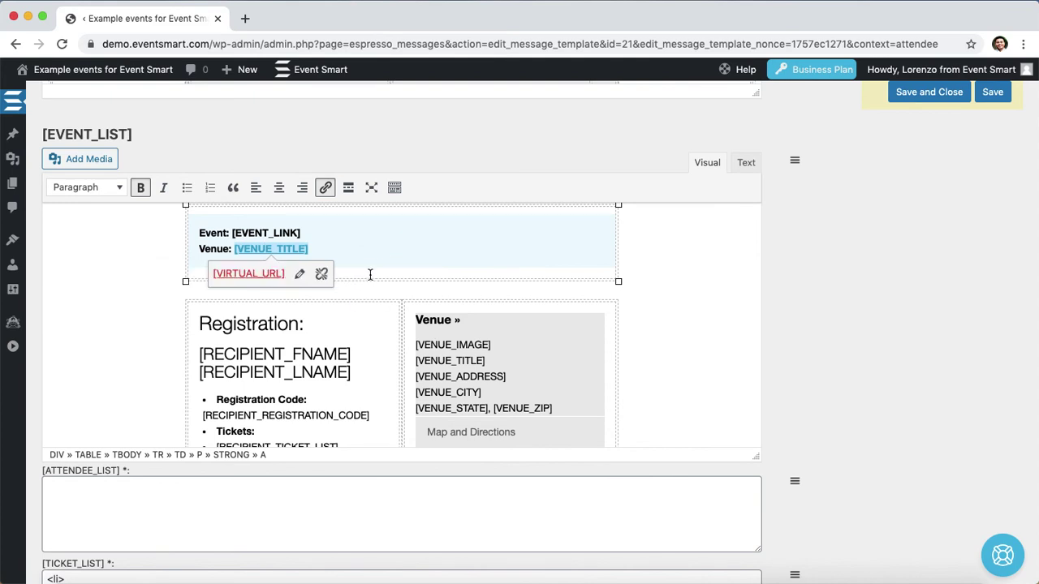
# Step: Replace the venue image, title, address and Map and Directions entries under the Venue heading with [VIRTUAL_URL]
pyautogui.click(528, 430)
pyautogui.moveTo(529, 430); pyautogui.dragTo(415, 341)
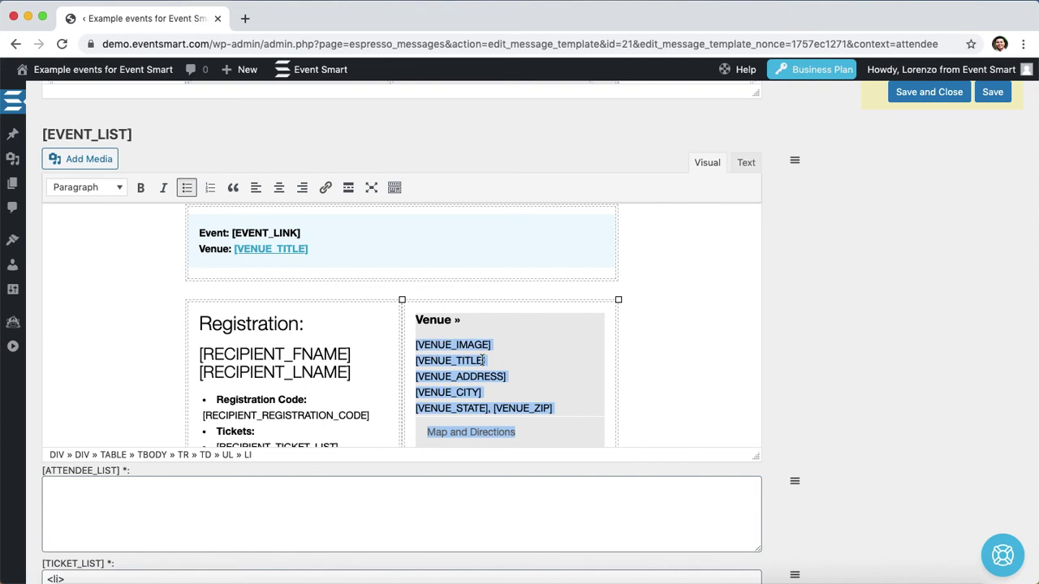
pyautogui.press('BackSpace')
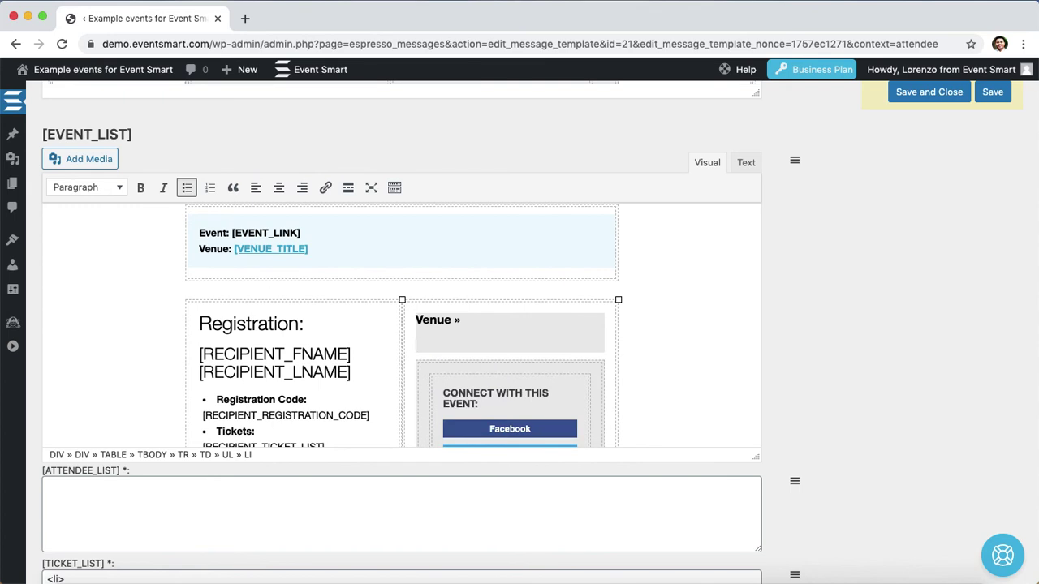
pyautogui.write('[VIRTUAL_URL]')
# Step: Turn the [VIRTUAL_URL] text under the Venue heading into a link pointing to [VIRTUAL_URL]
pyautogui.moveTo(487, 344); pyautogui.dragTo(415, 344)
pyautogui.rightClick(430, 344)
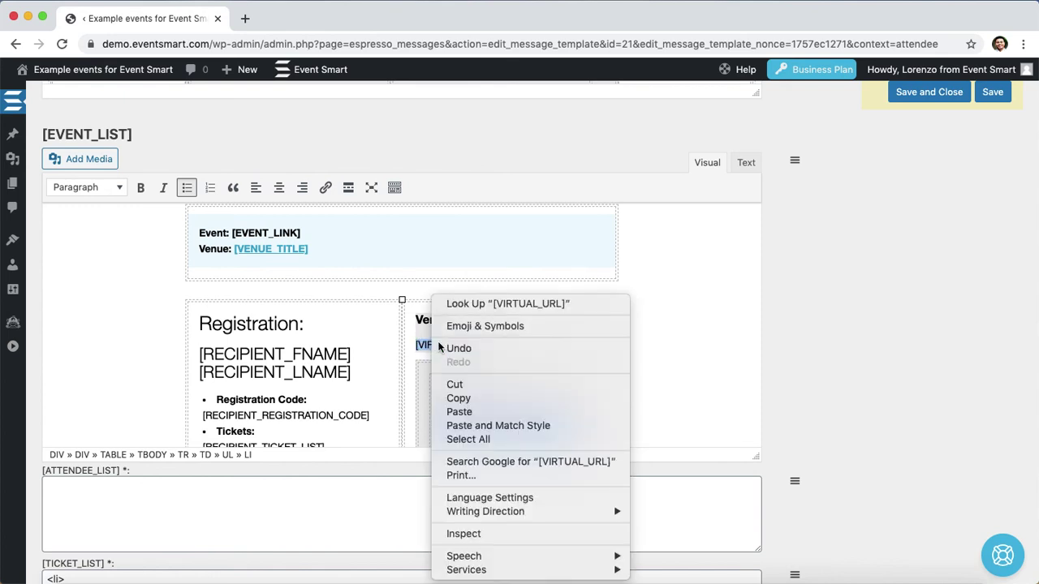
pyautogui.click(458, 397)
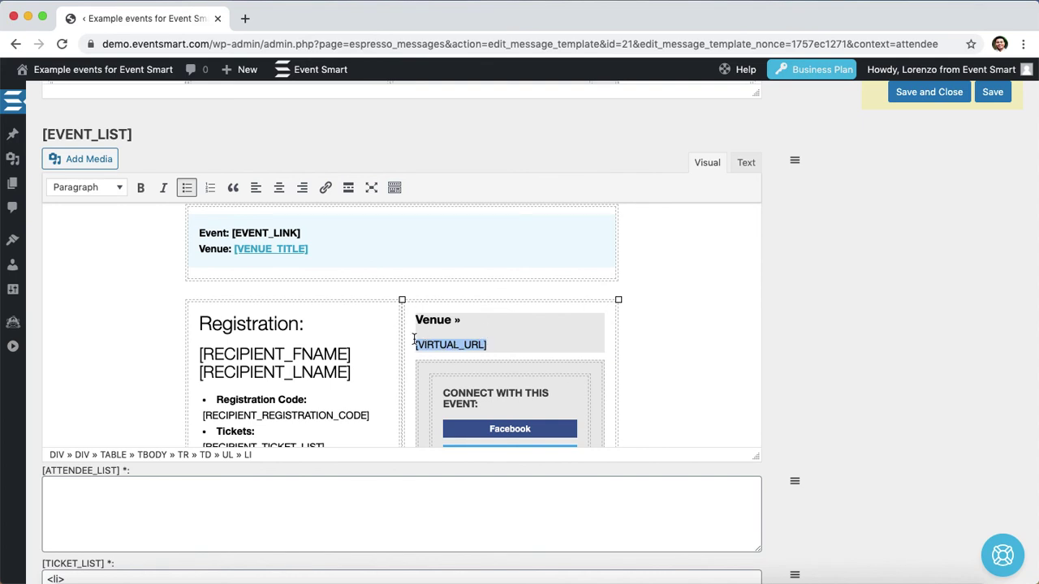
pyautogui.click(326, 191)
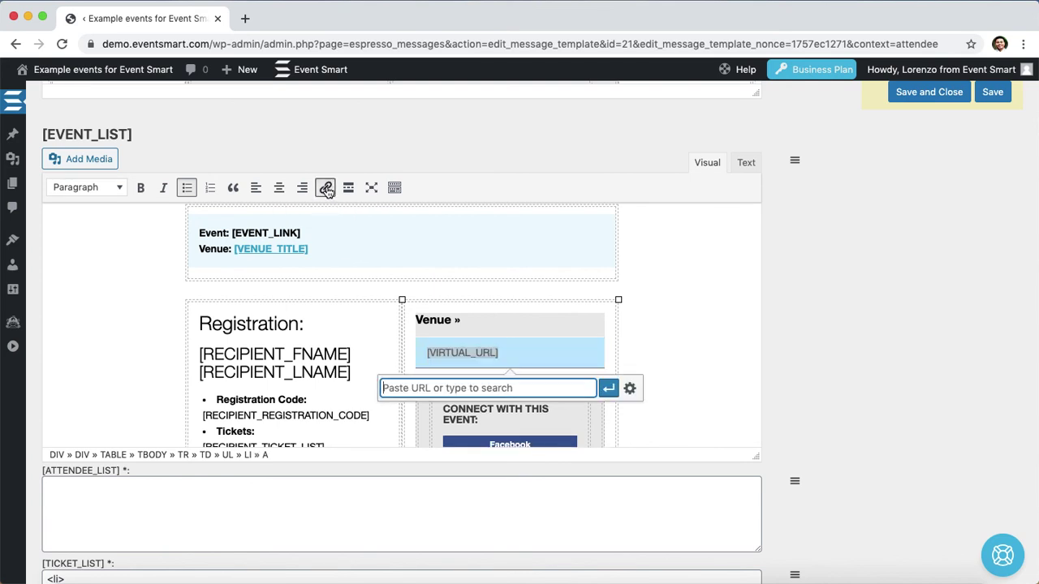
pyautogui.rightClick(448, 388)
pyautogui.click(472, 447)
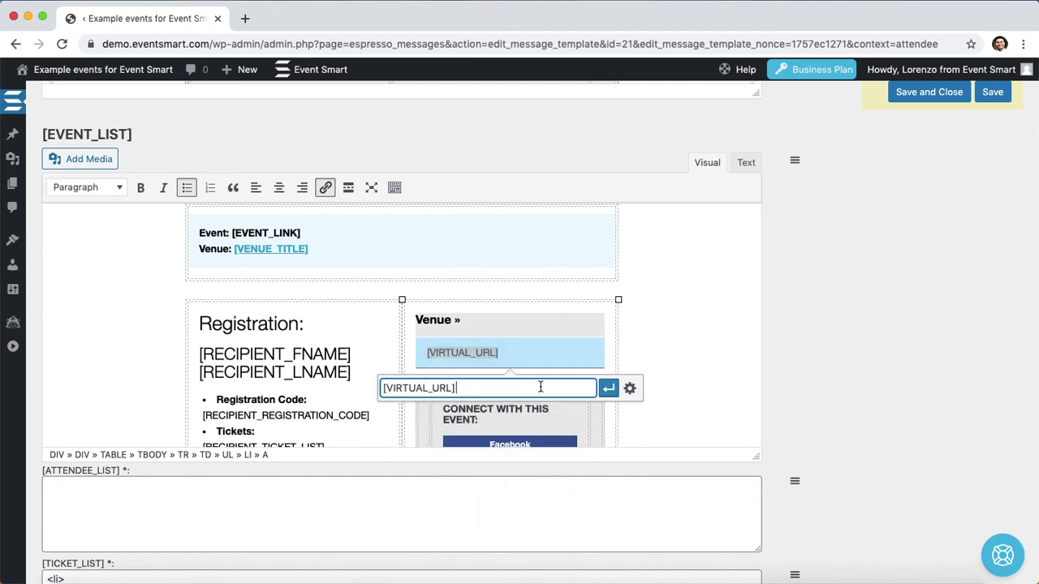
pyautogui.click(608, 389)
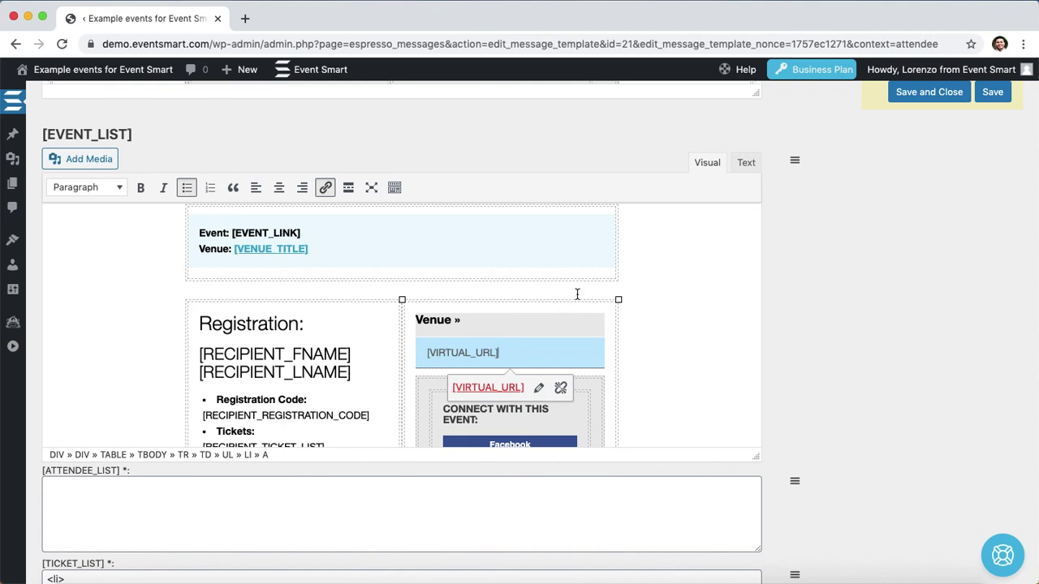
pyautogui.click(753, 165)
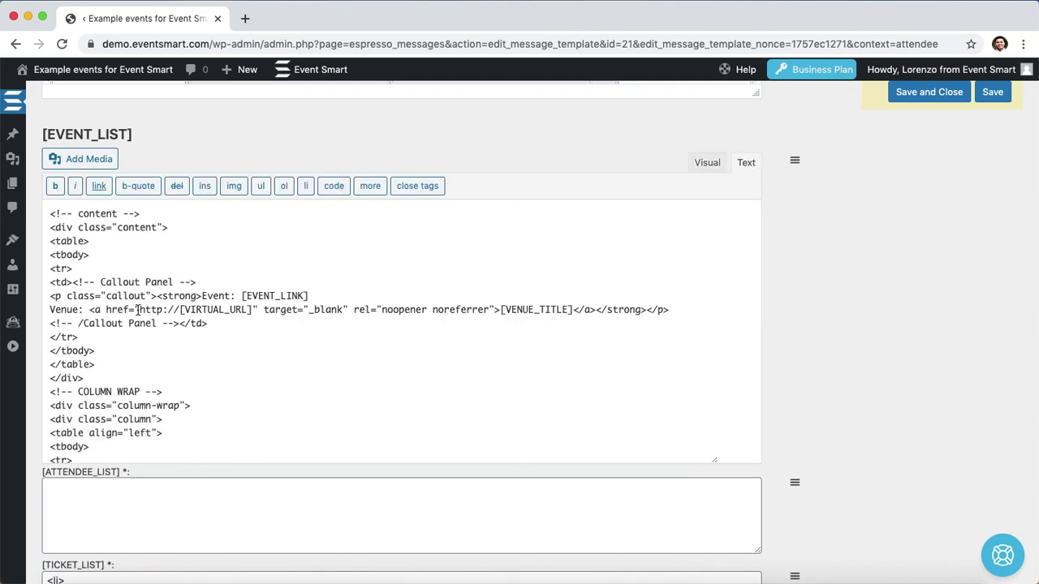
pyautogui.moveTo(139, 309); pyautogui.dragTo(179, 309)
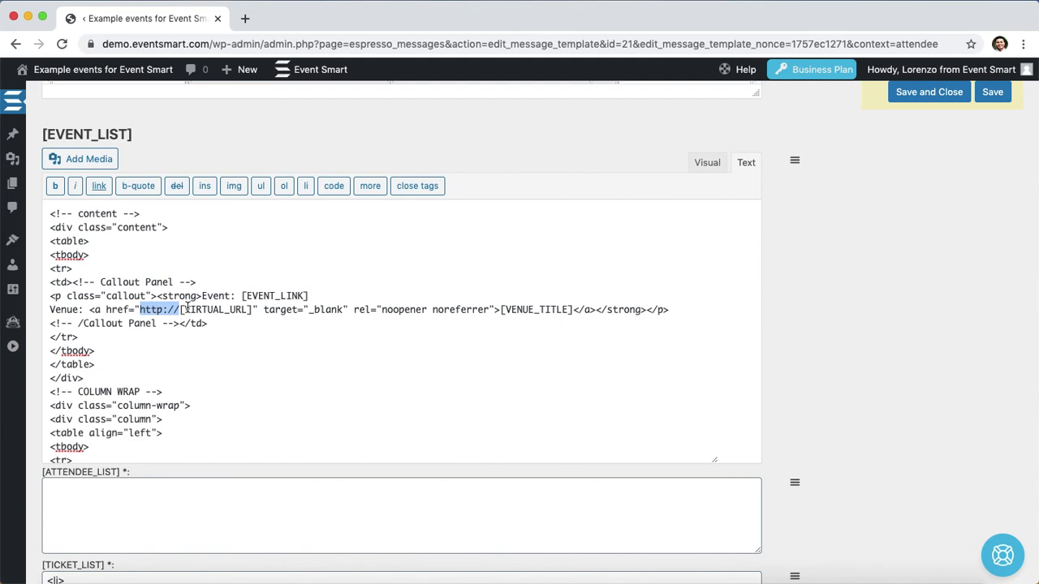
pyautogui.press('BackSpace')
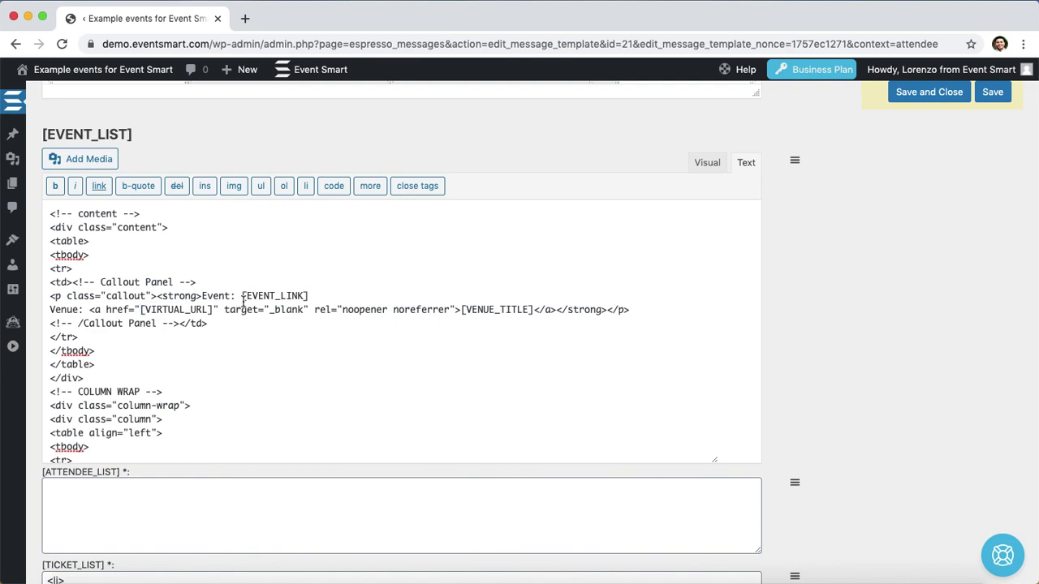
pyautogui.scroll(-5, 248, 298)
pyautogui.scroll(-9, 247, 298)
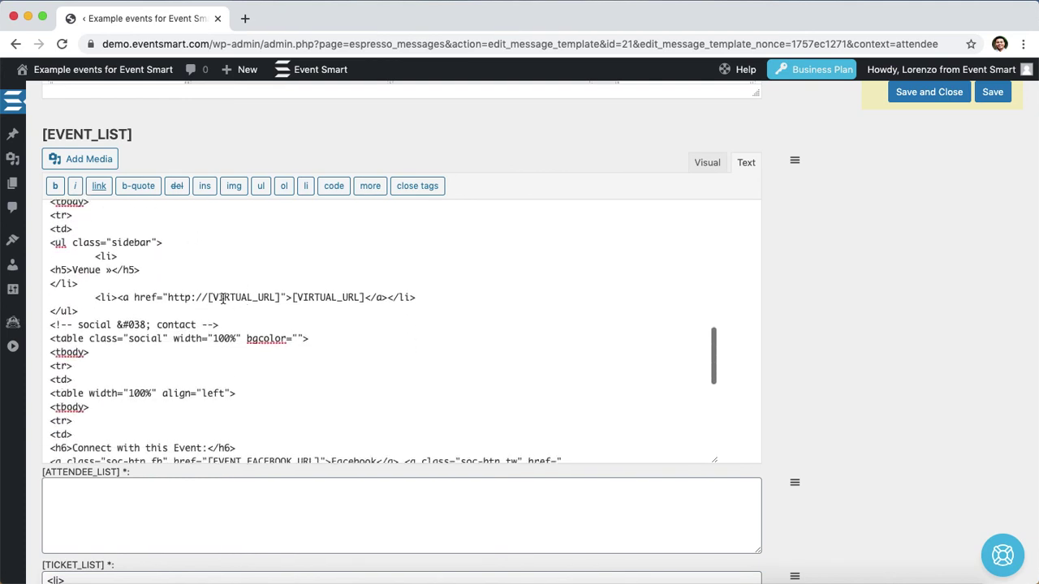
pyautogui.moveTo(168, 297); pyautogui.dragTo(208, 297)
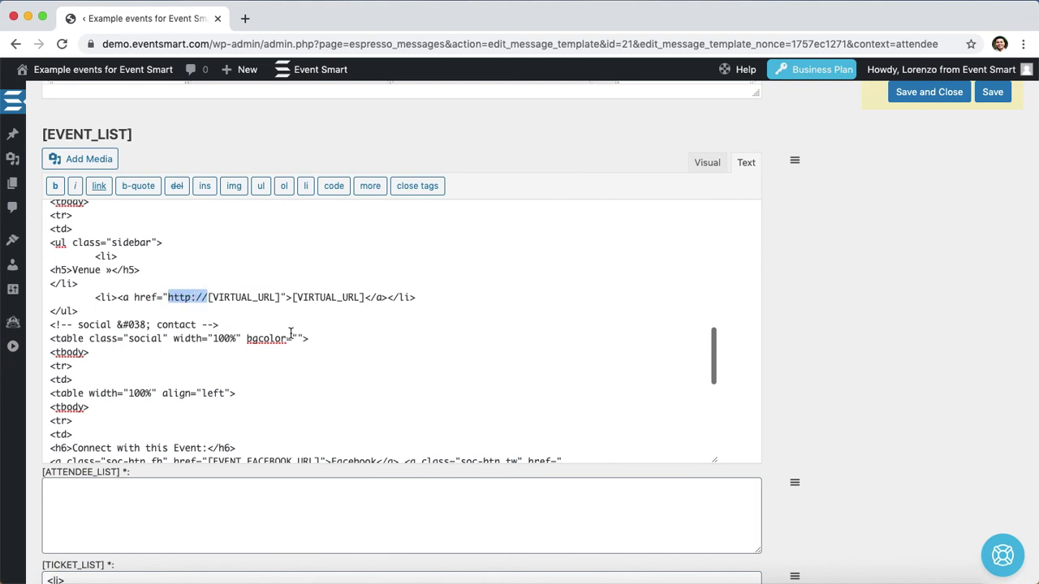
pyautogui.press('BackSpace')
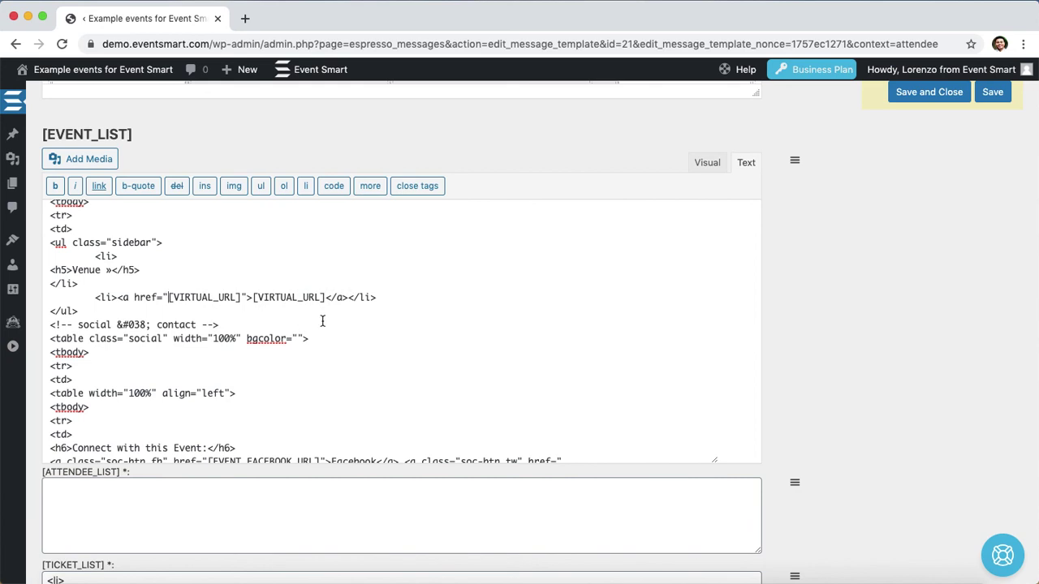
pyautogui.click(705, 166)
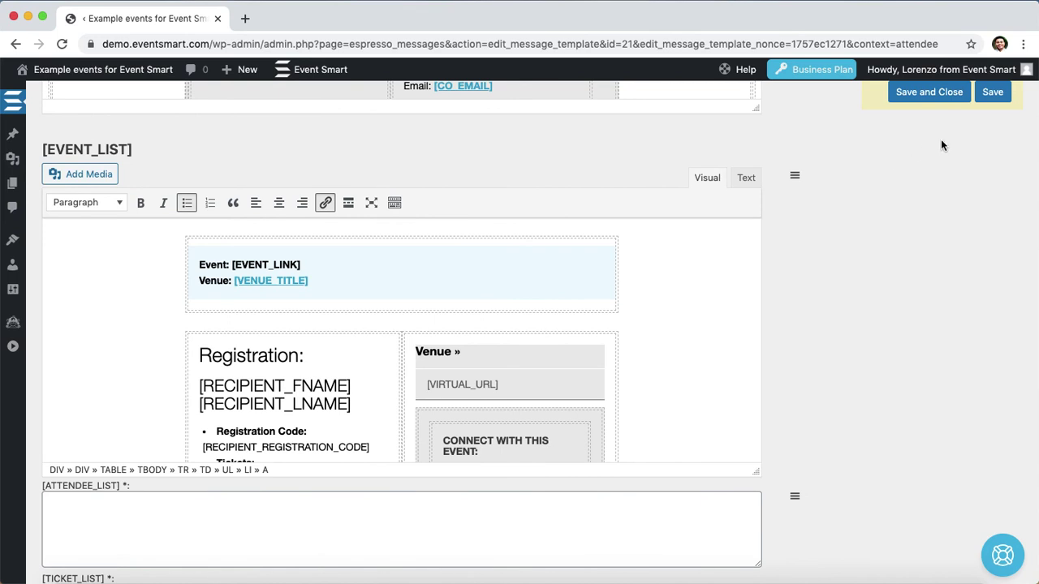
# Step: Save the message template and review the edited [EVENT_LIST] content
pyautogui.click(991, 96)
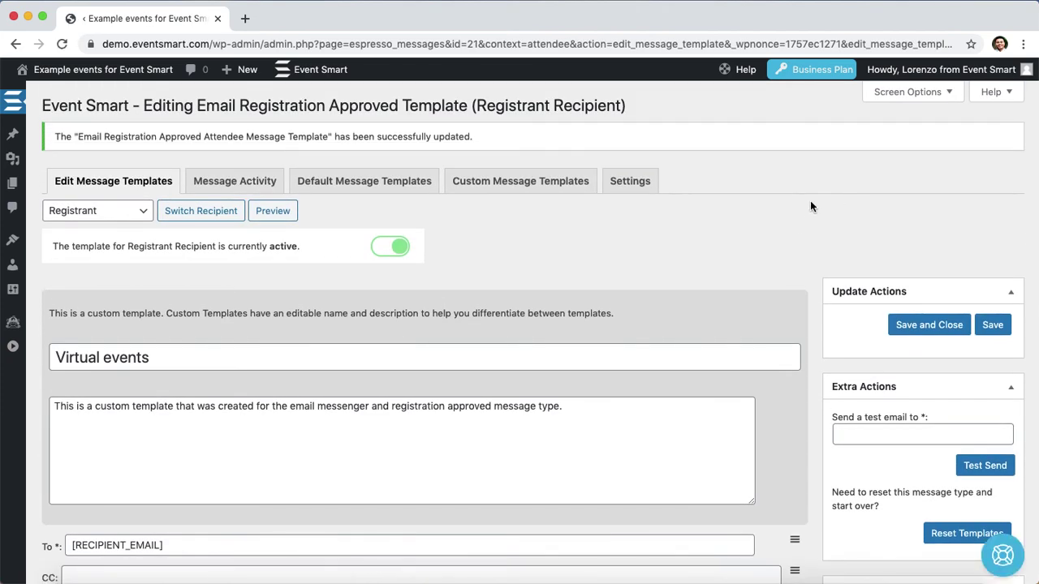
pyautogui.scroll(-10, 809, 206)
pyautogui.scroll(-10, 809, 207)
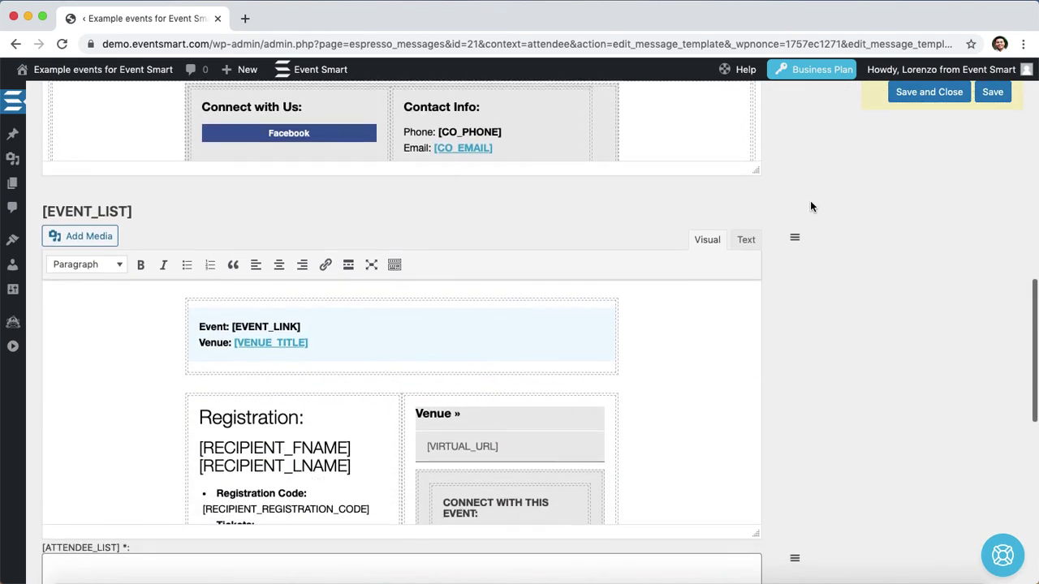
pyautogui.scroll(-2, 810, 207)
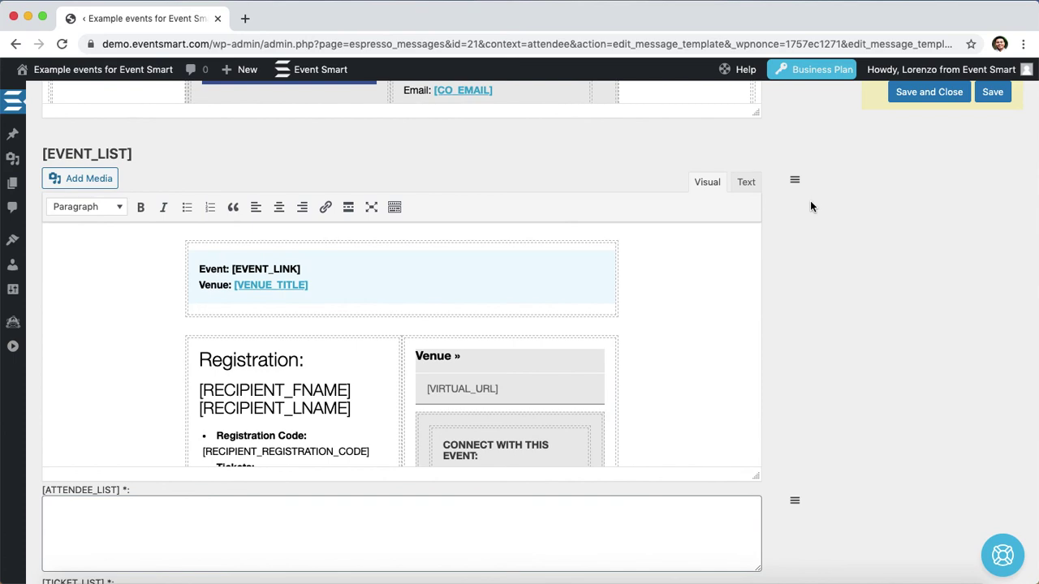